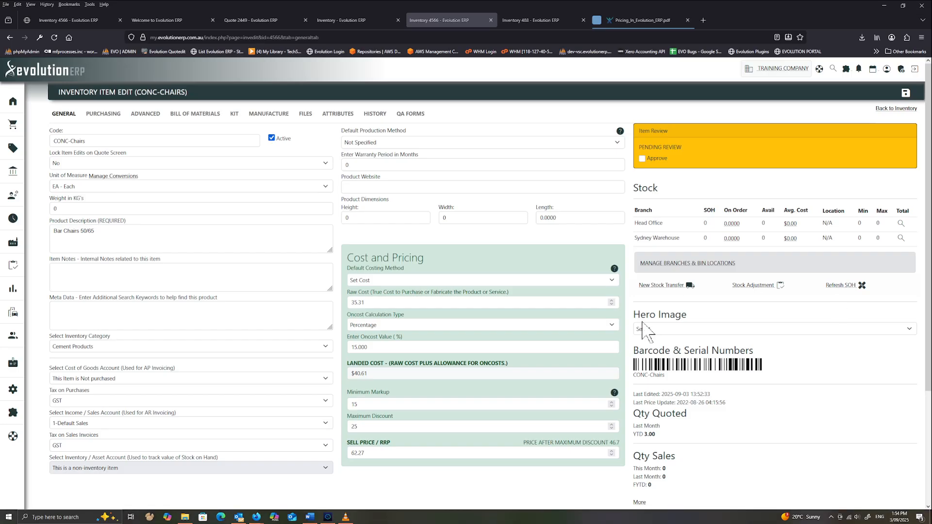
Open contract pricing from the sales module and start adding a new contract.
left_click(246, 20)
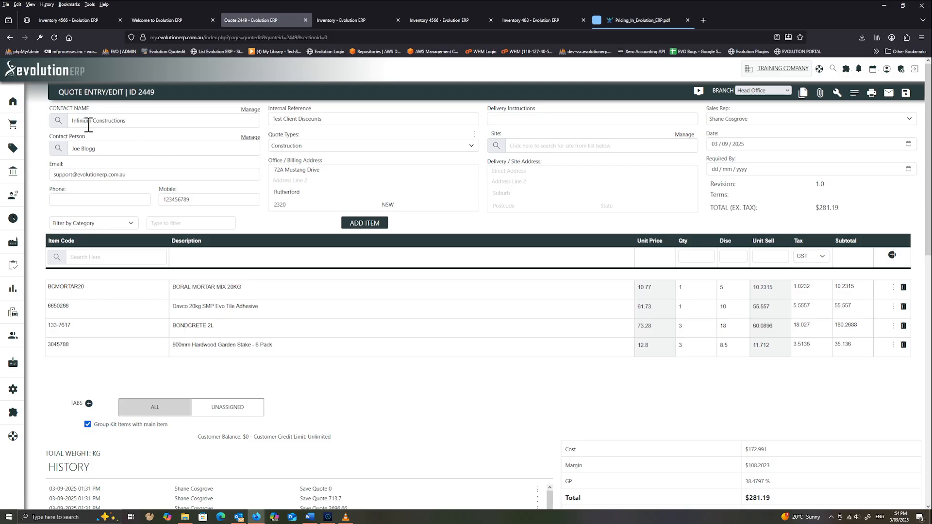
mouse_move(13, 266)
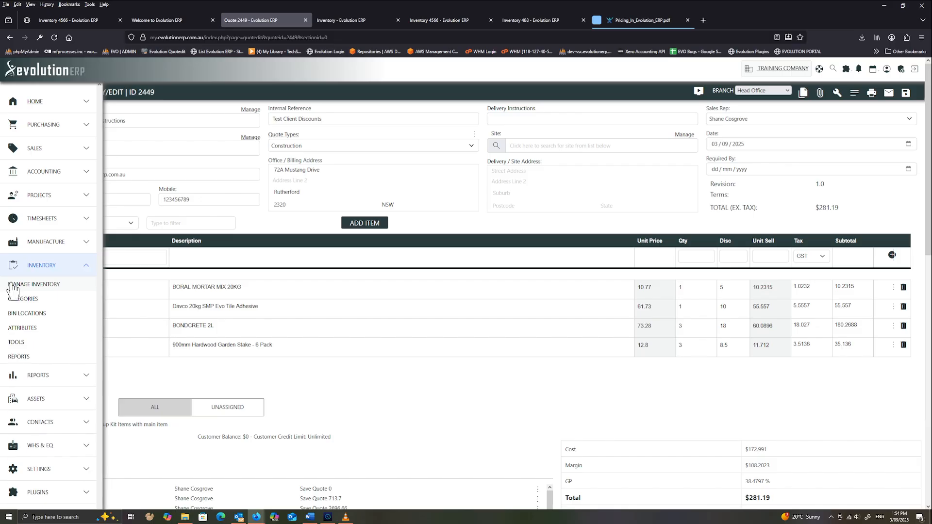
left_click(24, 149)
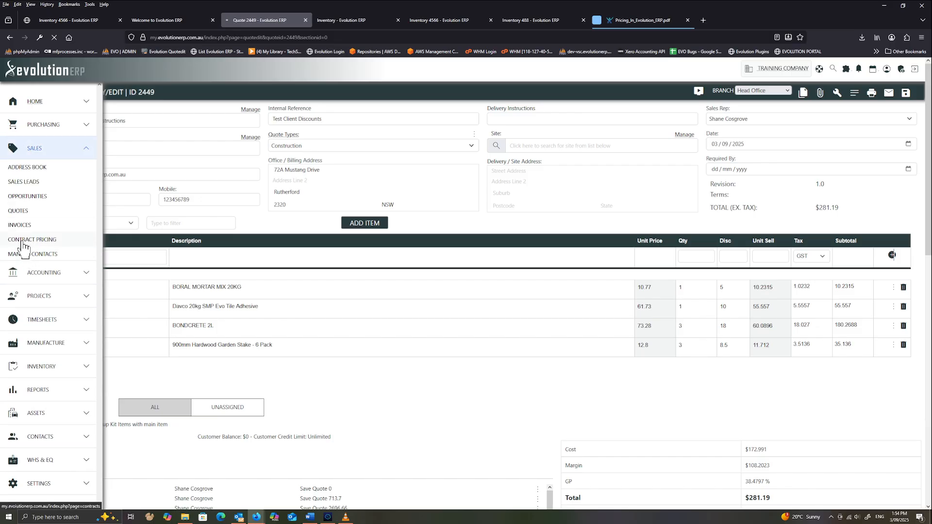
left_click(21, 240)
left_click(906, 92)
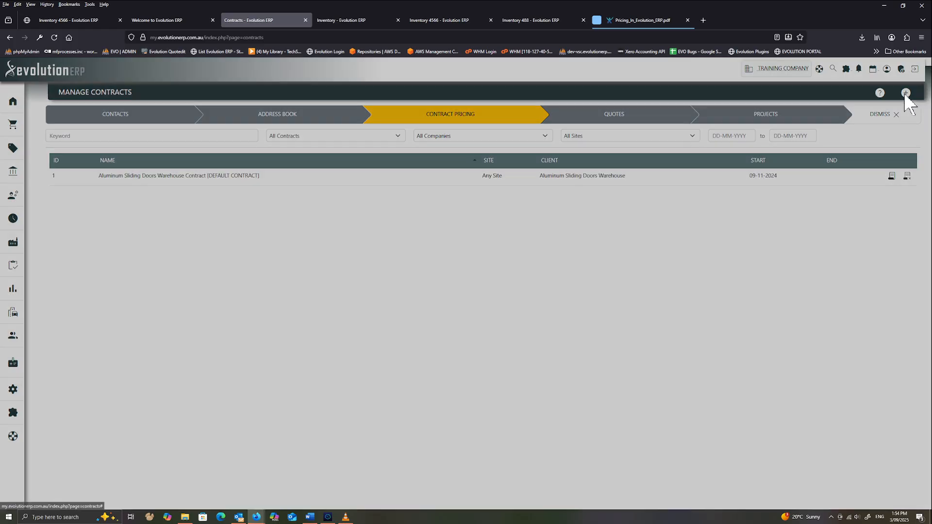
Title the new contract "Infinium Teir 1" and assign it to the client Infinium Constructions with Any Site.
left_click(449, 103)
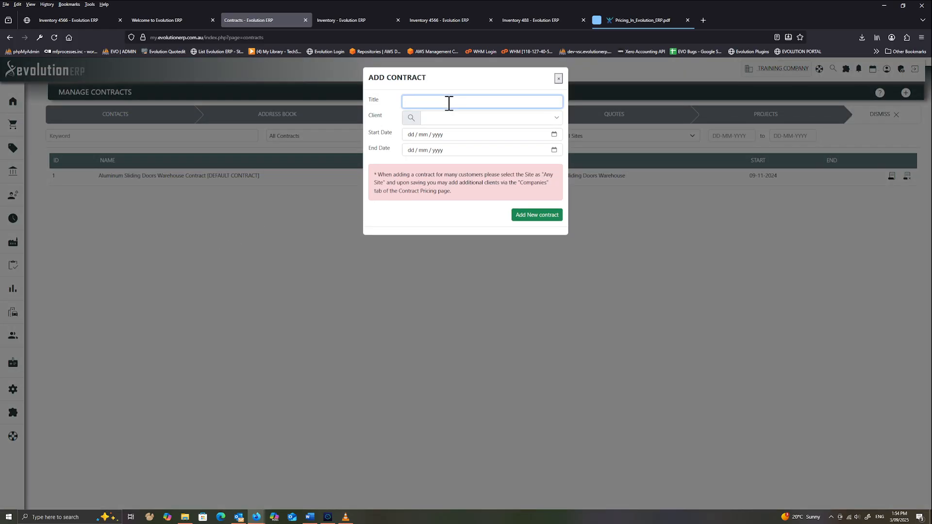
type("lin")
key("BackSpace")
key("BackSpace")
left_click(454, 114)
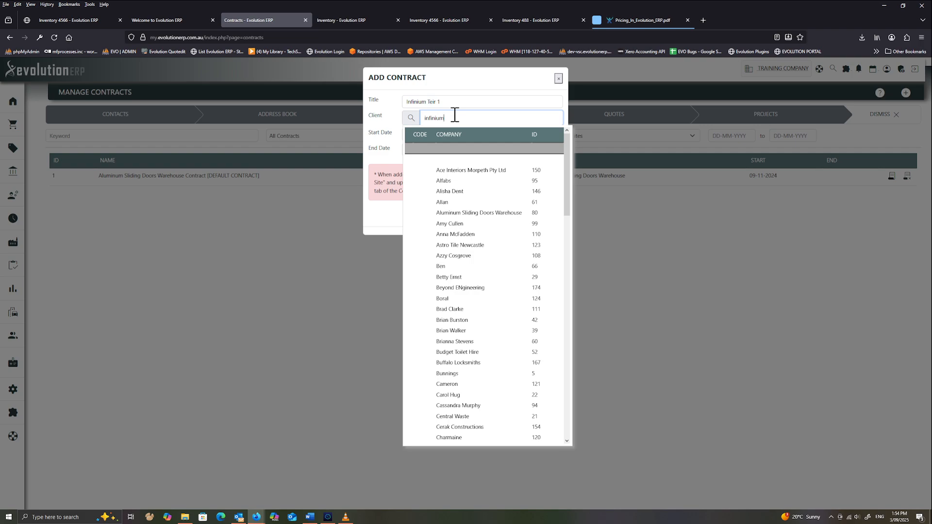
left_click(508, 171)
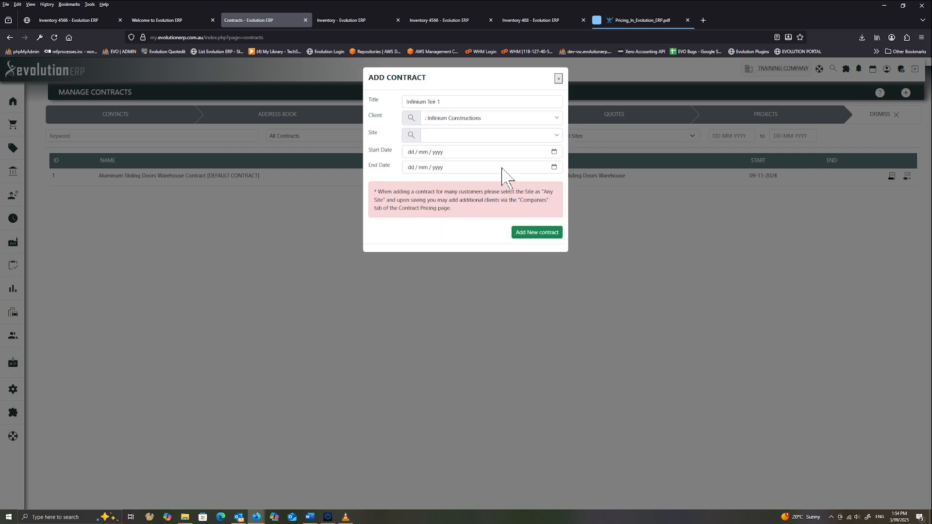
left_click(447, 137)
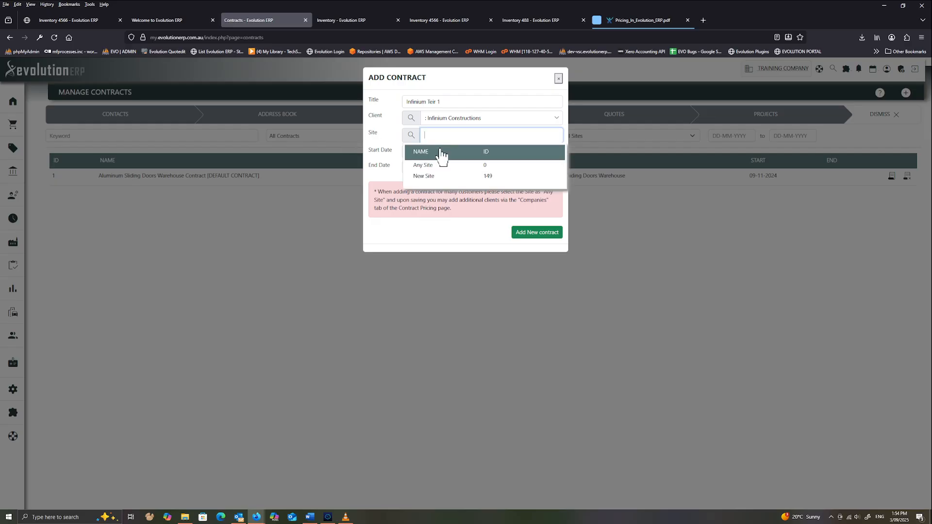
left_click(426, 168)
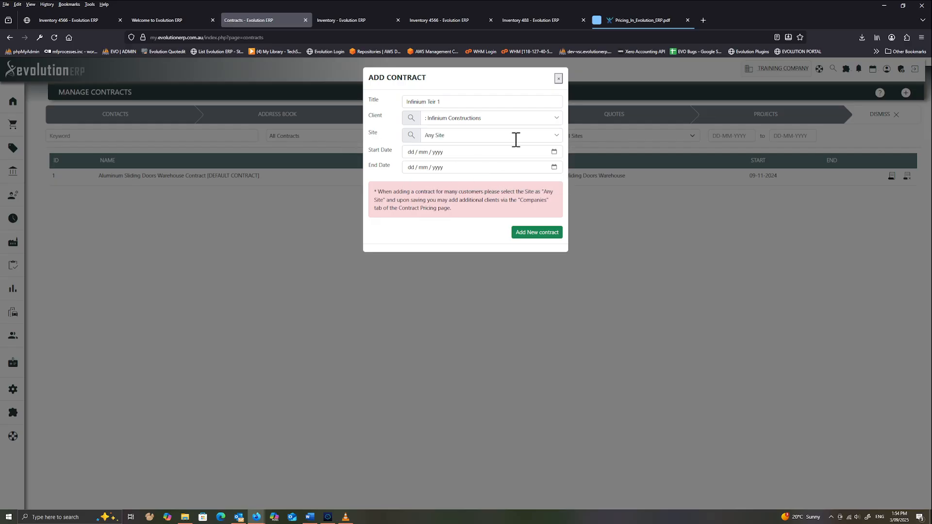
Set the contract's start date to 01/09/2025 and end date to 30/09/2026, keep Any Site, and create the contract.
left_click(424, 154)
left_click(554, 152)
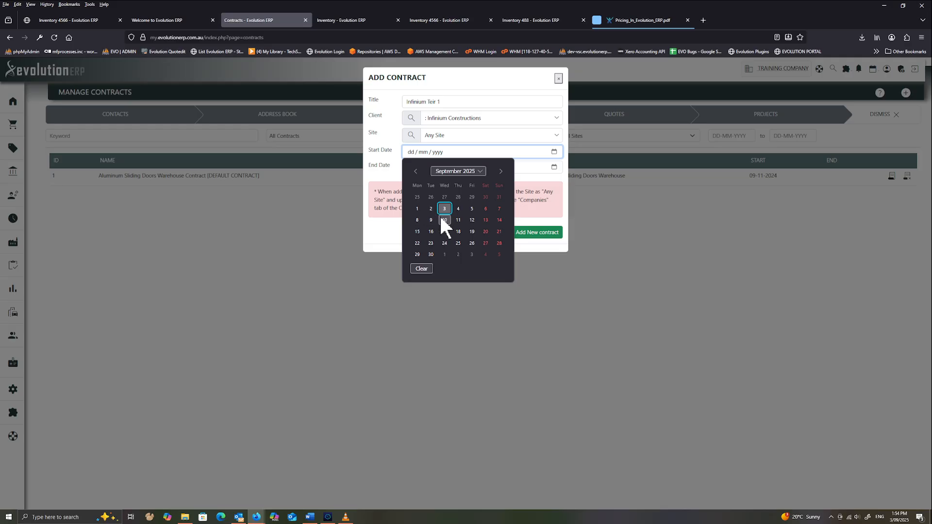
left_click(418, 209)
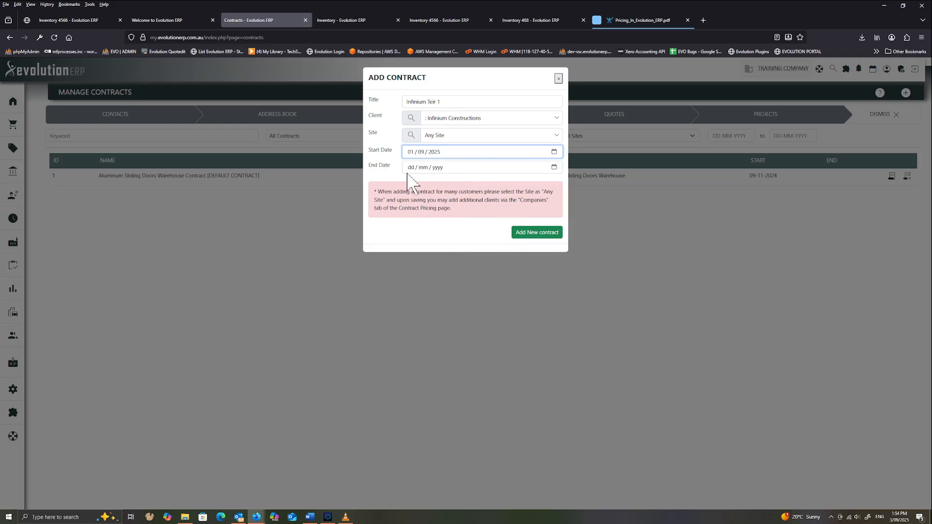
left_click(554, 167)
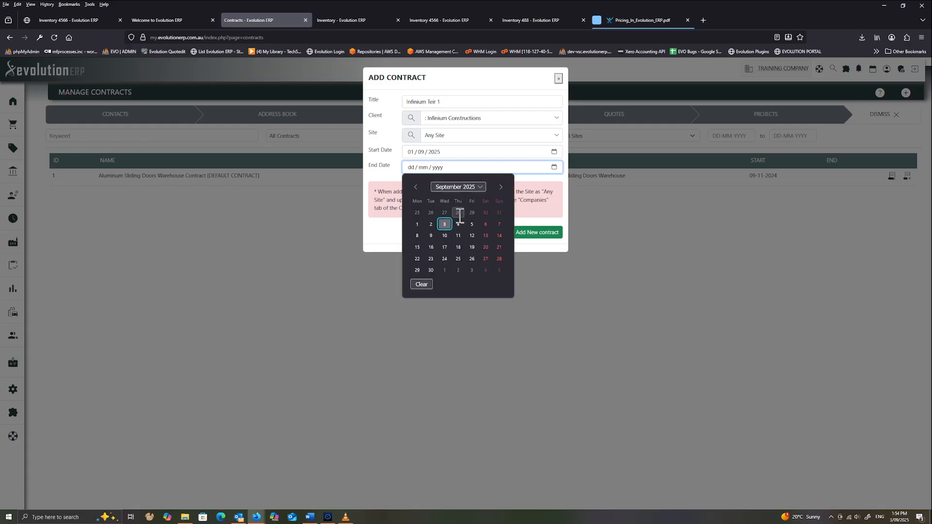
left_click(433, 268)
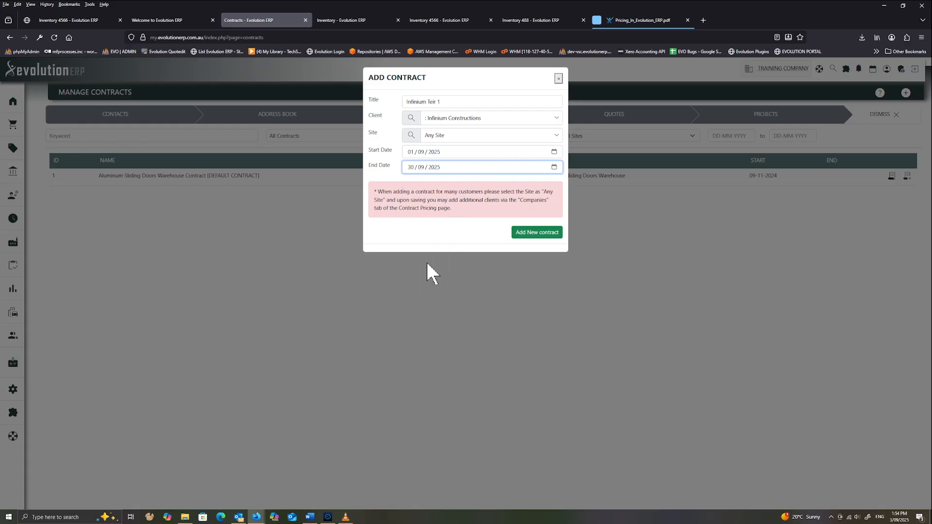
left_click(439, 168)
left_click(437, 137)
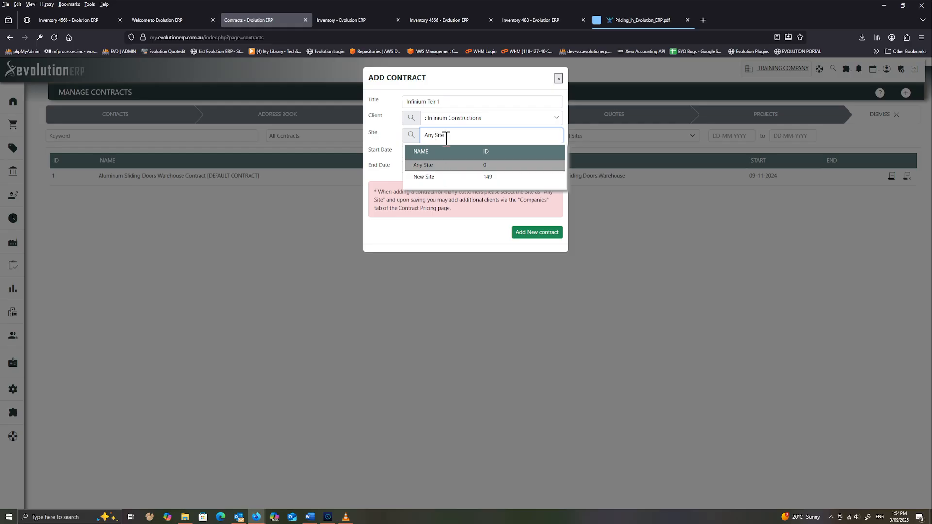
left_click(440, 167)
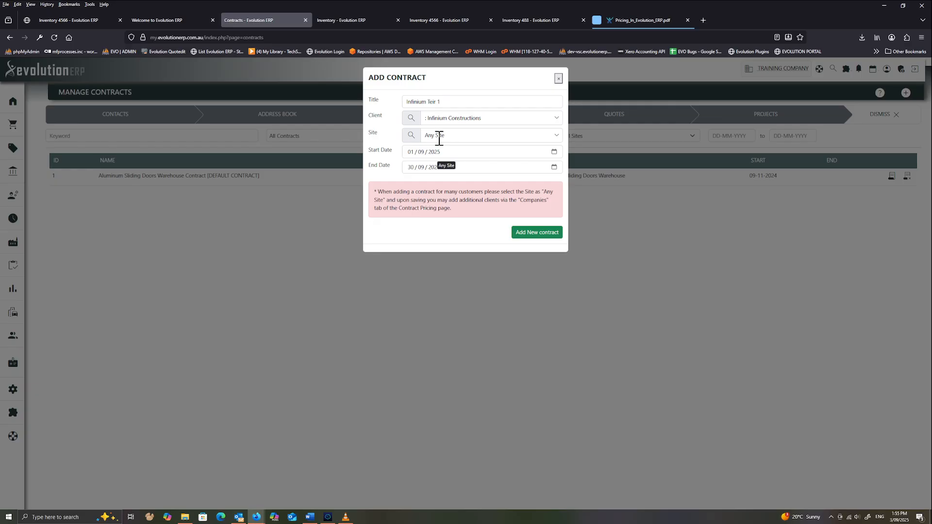
left_click(539, 233)
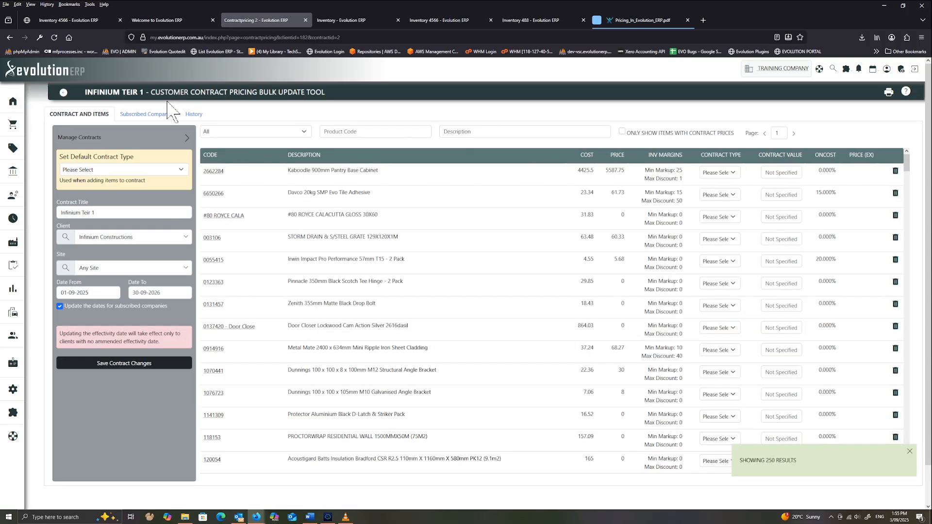
Review the new contract's subscribed companies and history, and return to its items.
left_click(141, 116)
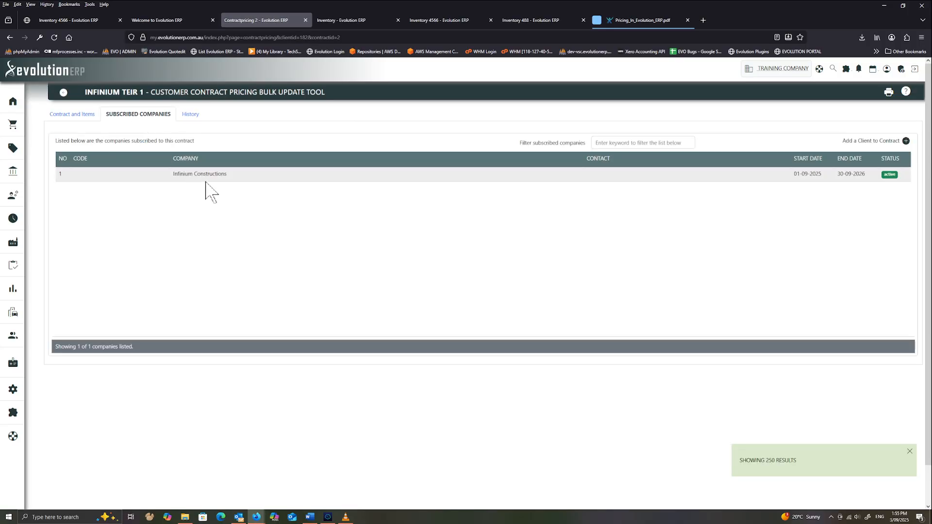
left_click(185, 116)
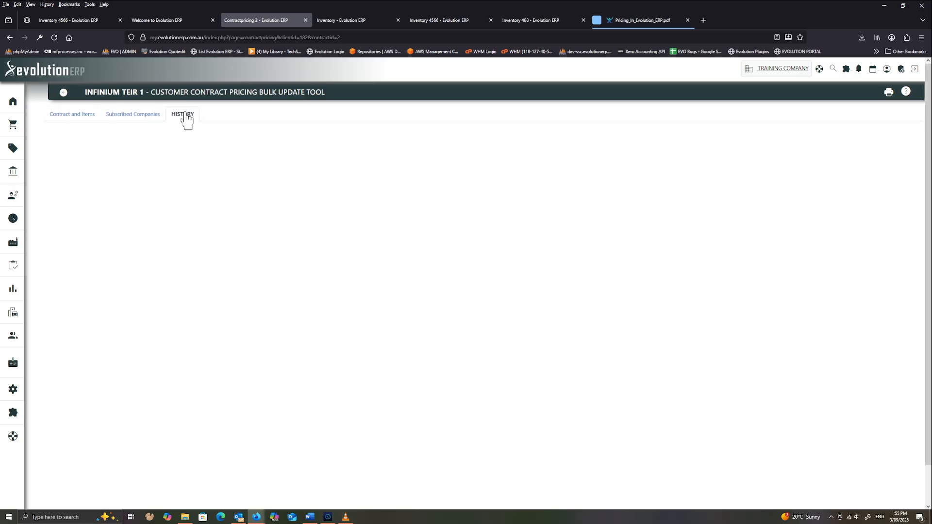
left_click(82, 119)
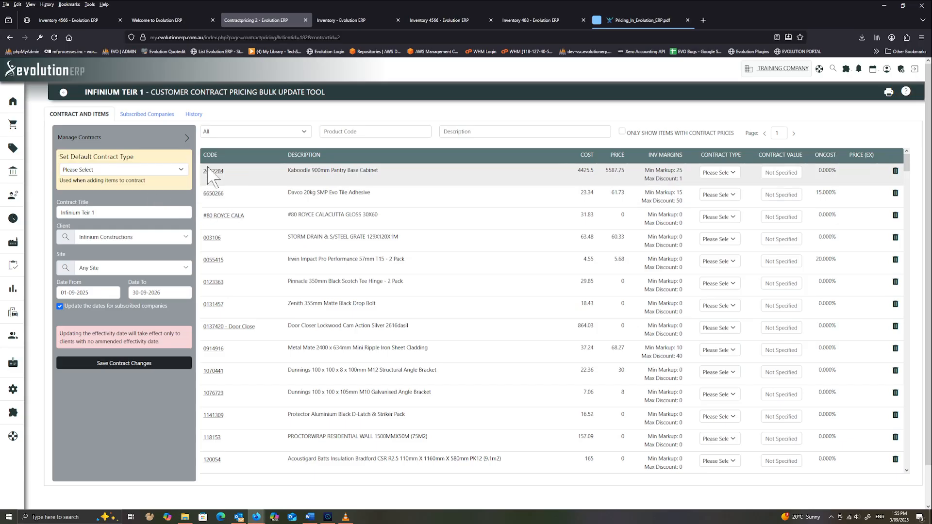
Set the default contract type to Discount and filter the item list to the Cement Products category.
left_click(113, 169)
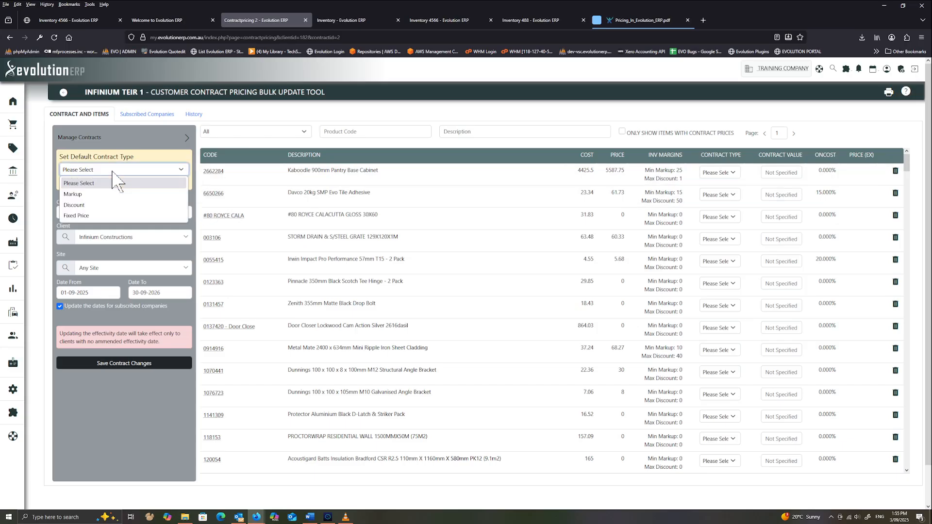
left_click(93, 206)
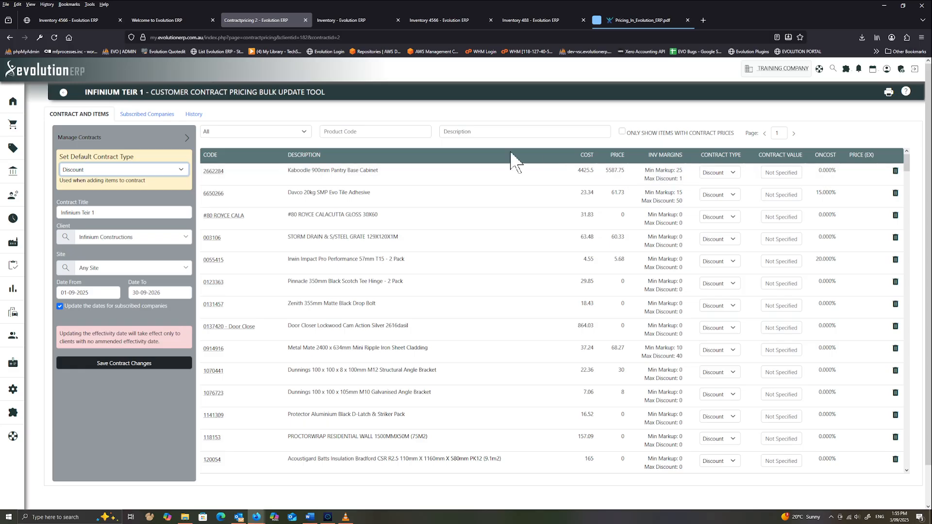
left_click(471, 132)
left_click(263, 132)
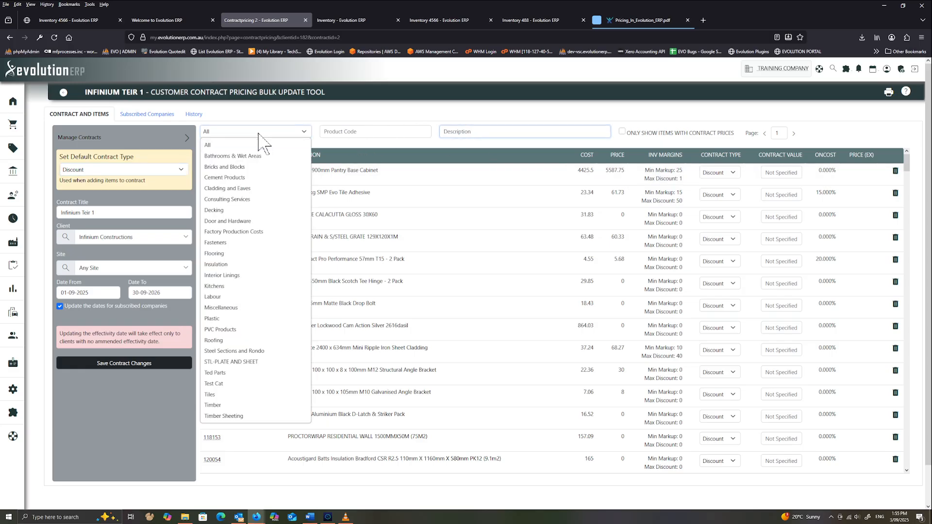
left_click(269, 165)
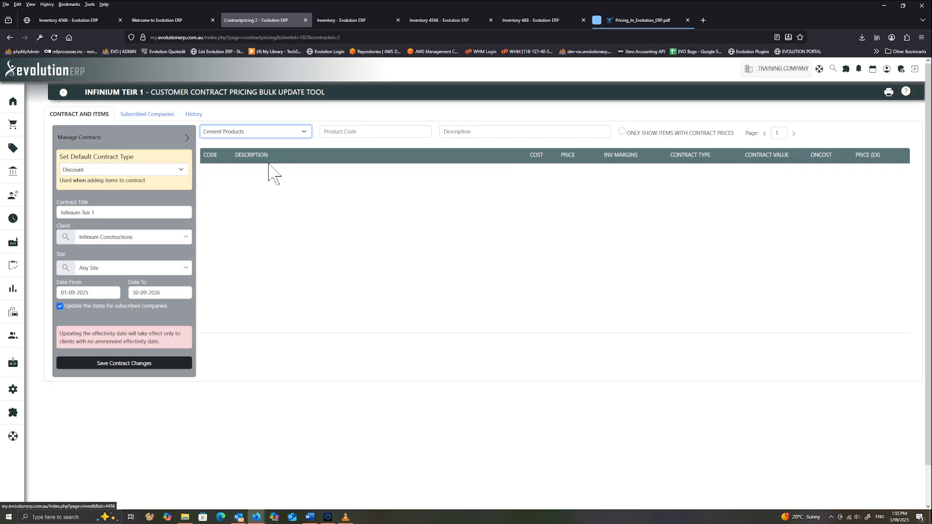
Enter contract discounts of 50 for BONDCRETE 2L, 45 for BOSTIK ULTRA FLOOR LEVEL C500 20KG and 20 for BORAL MORTAR MIX 20KG.
left_click(779, 173)
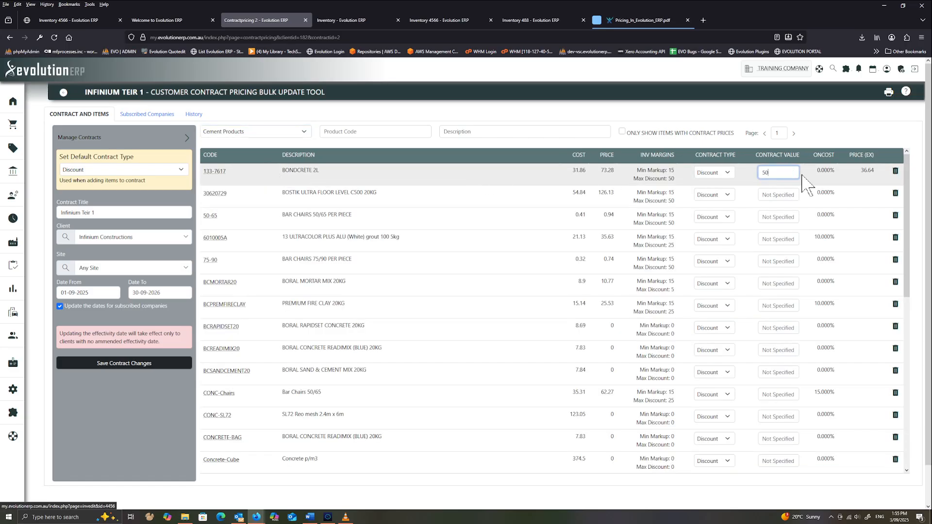
left_click(775, 195)
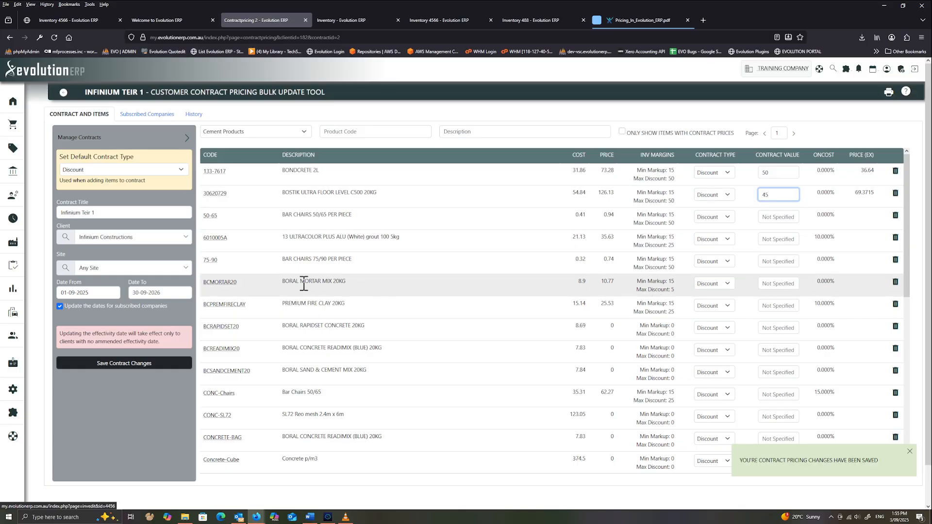
left_click(777, 279)
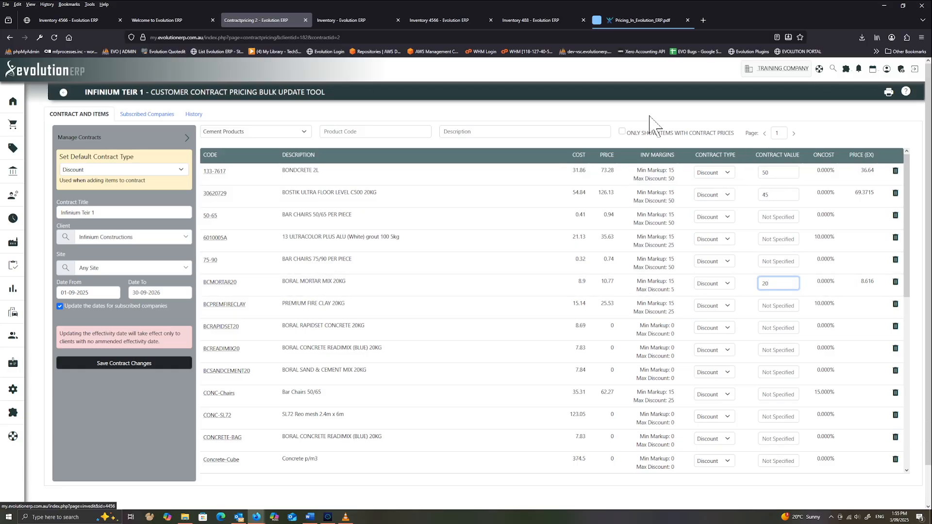
Limit the item list to only those with contract prices.
left_click(622, 132)
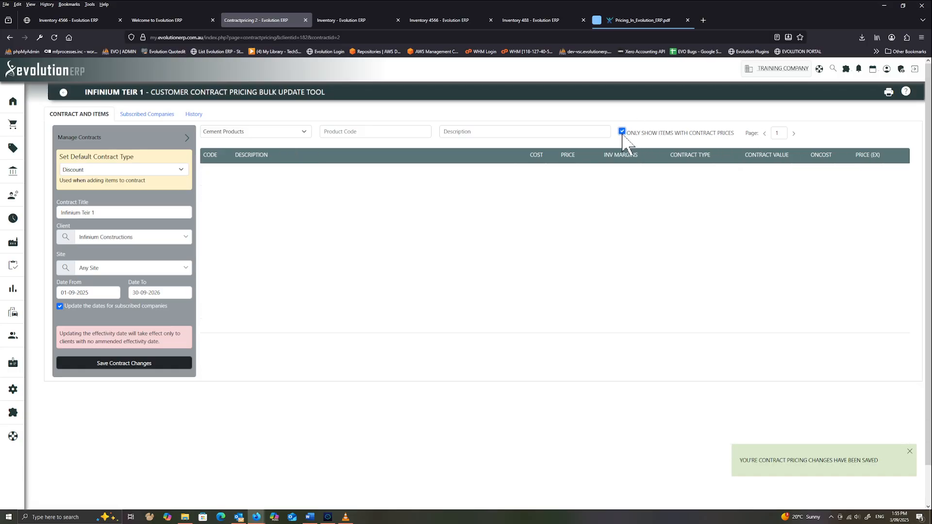
left_click(623, 133)
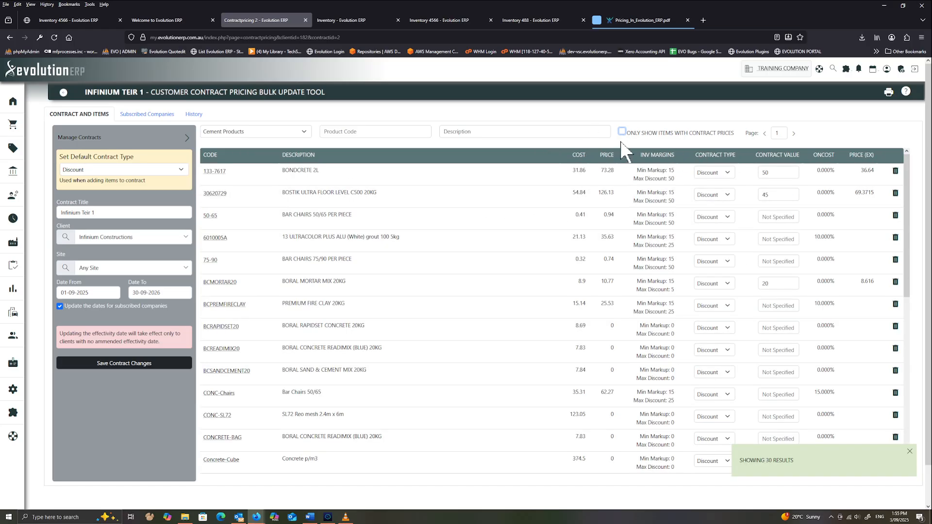
left_click(623, 133)
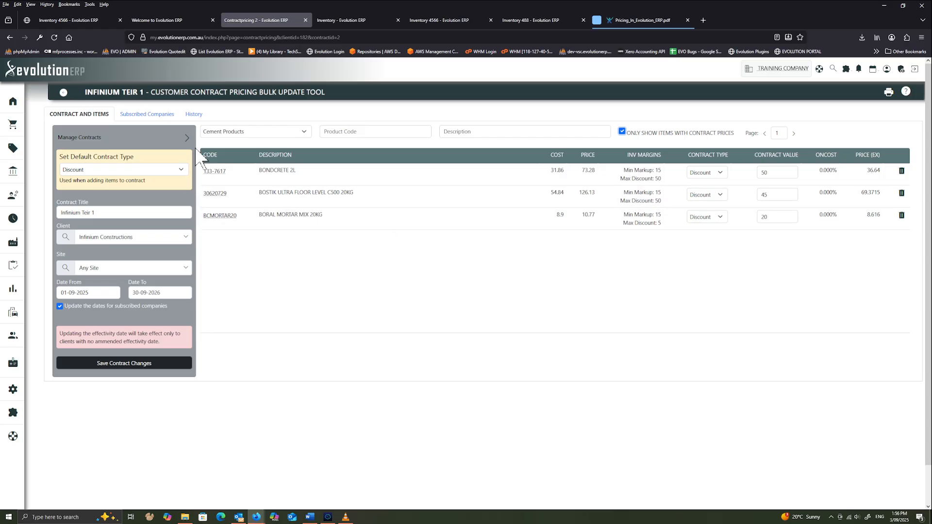
Open the Infinium Constructions quote "Test Client Discounts" from the quote register and check the maximum discount on the BCMORTAR20 inventory item.
mouse_move(333, 14)
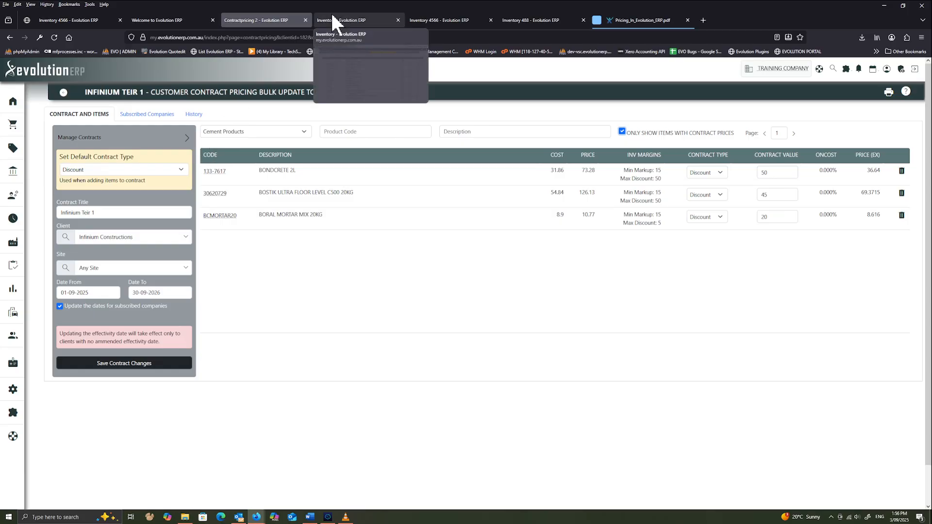
left_click(173, 16)
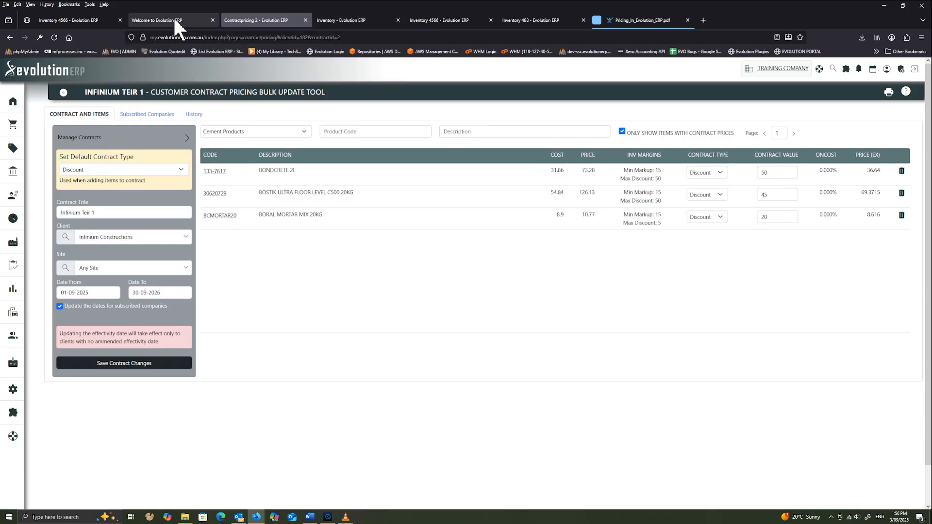
left_click(31, 149)
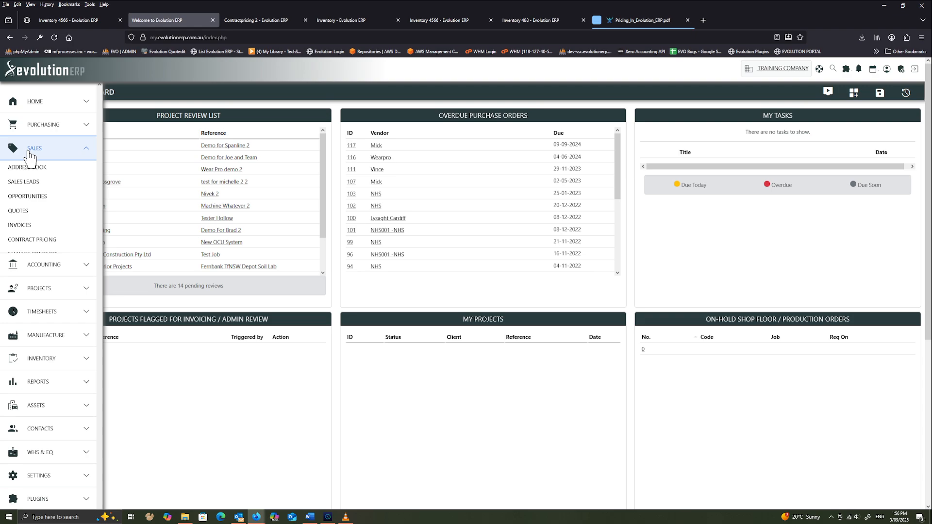
left_click(22, 211)
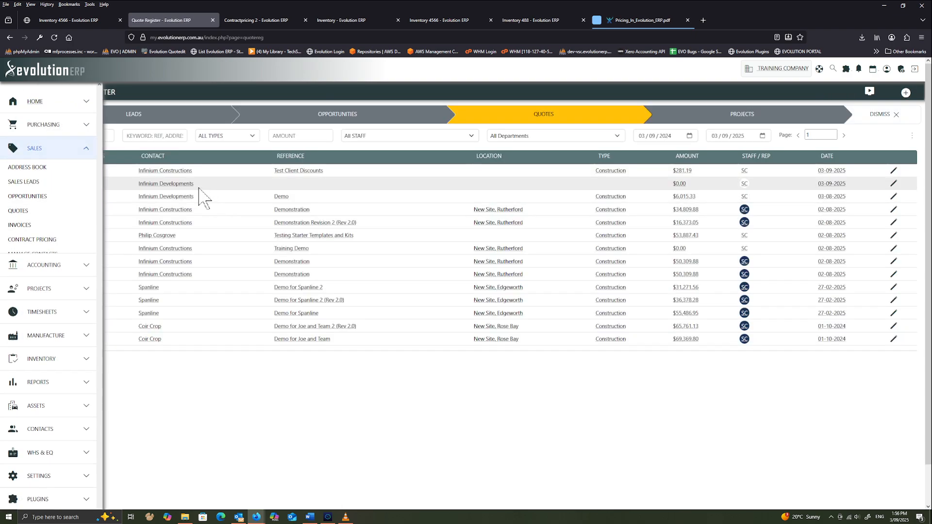
left_click(175, 170)
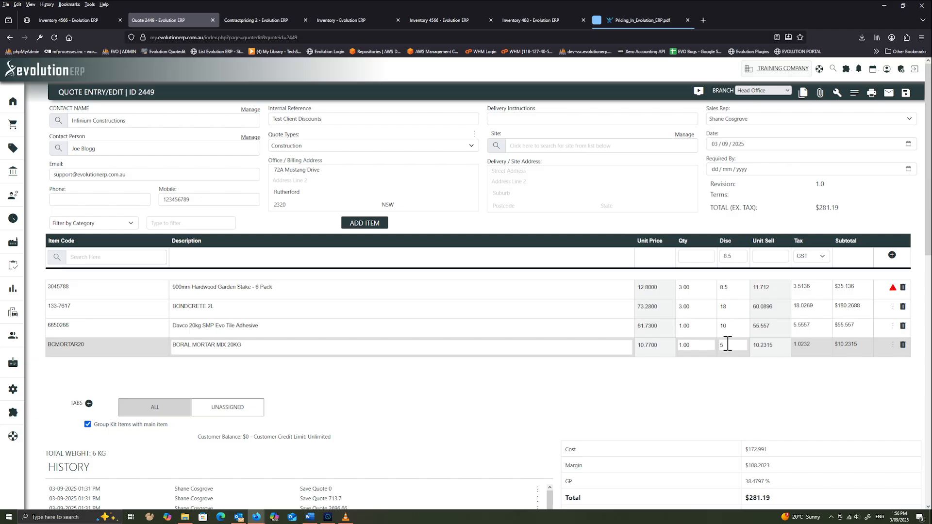
left_click(534, 20)
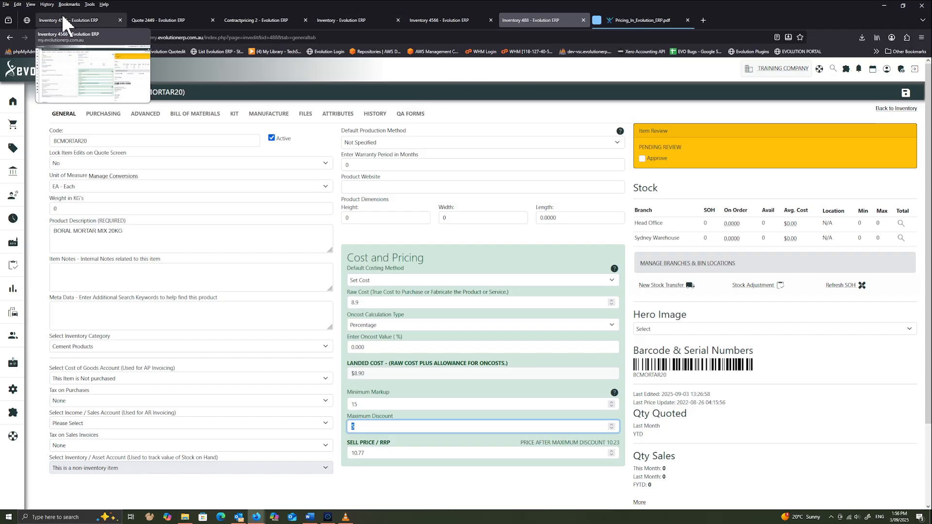
Return to the Infinium Constructions quote and select item BCMORTAR20 for a new quote line.
left_click(157, 20)
left_click(107, 256)
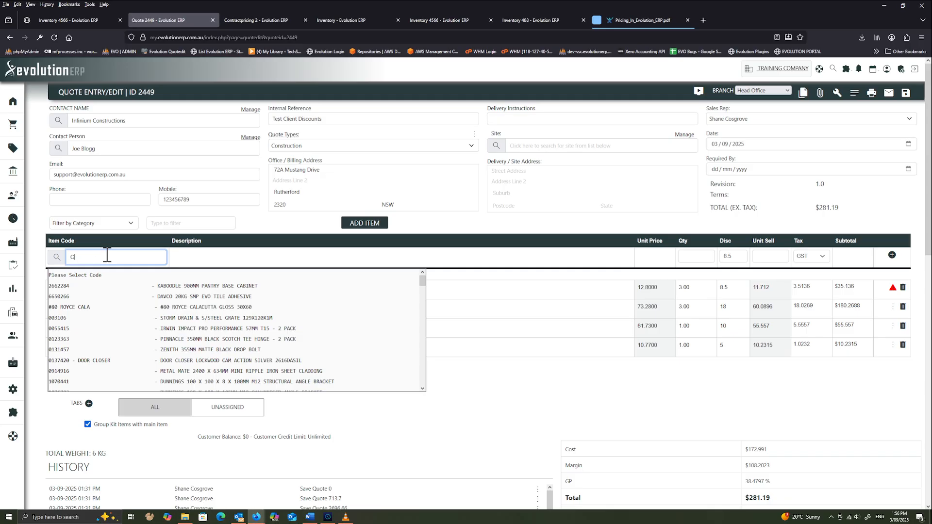
type("BCMO")
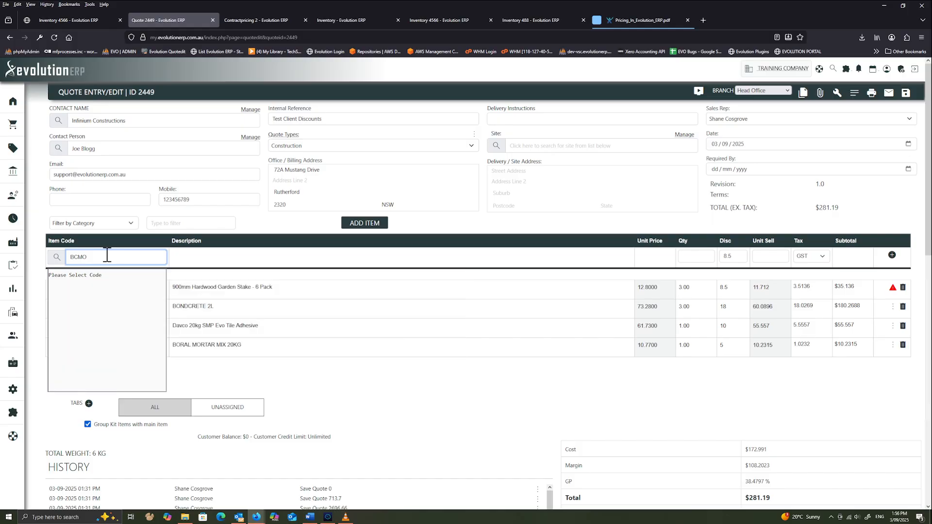
left_click(114, 288)
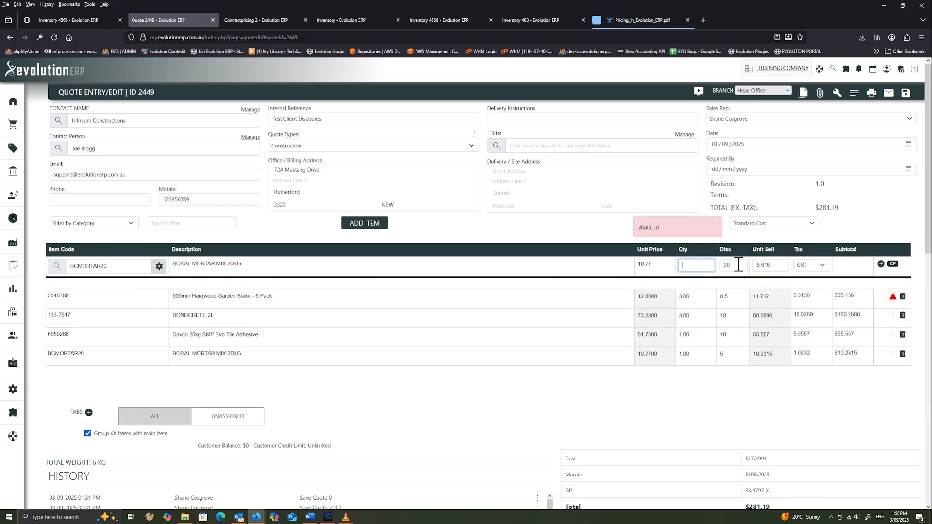
Review the contract price details of the new BCMORTAR20 line, including contract name, type and amount.
left_click(891, 263)
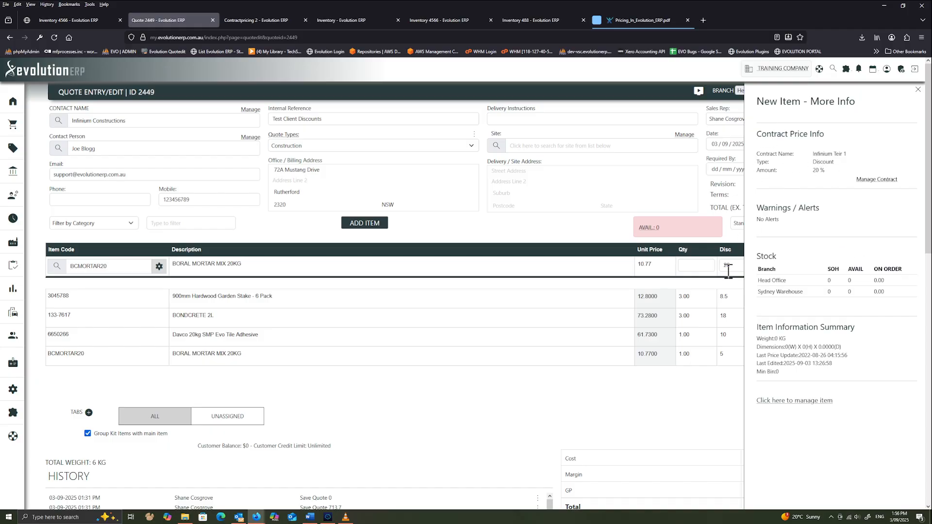
left_click_drag(760, 154, 835, 167)
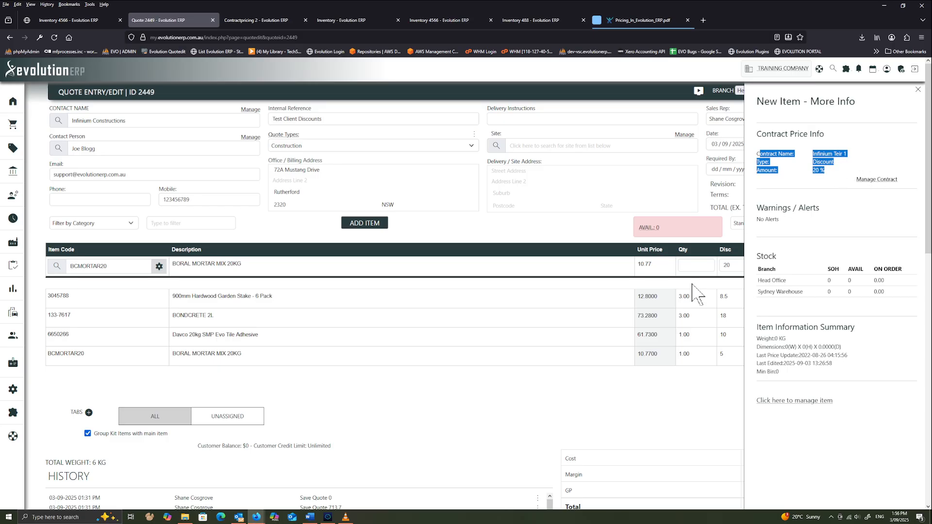
left_click(654, 398)
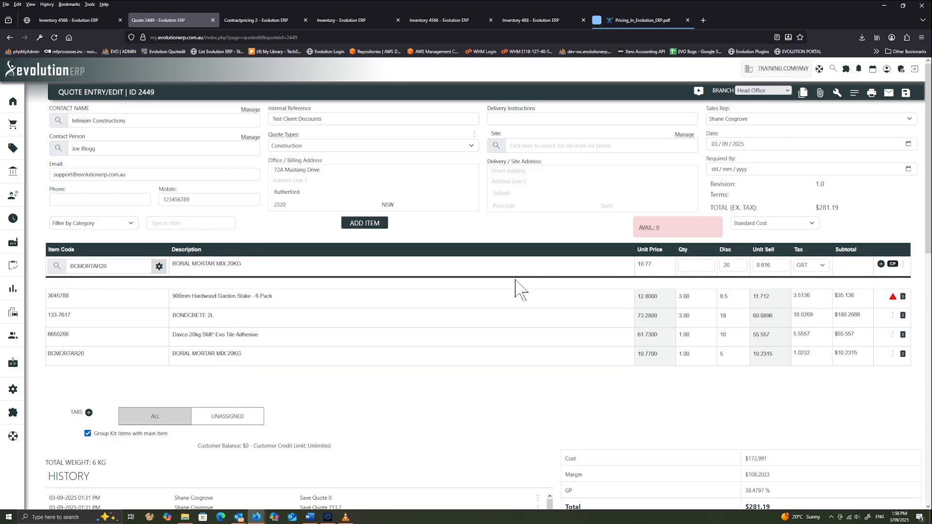
Set the new BORAL MORTAR MIX 20KG line's quantity to 22 and add it to the quote.
left_click(695, 265)
type("1")
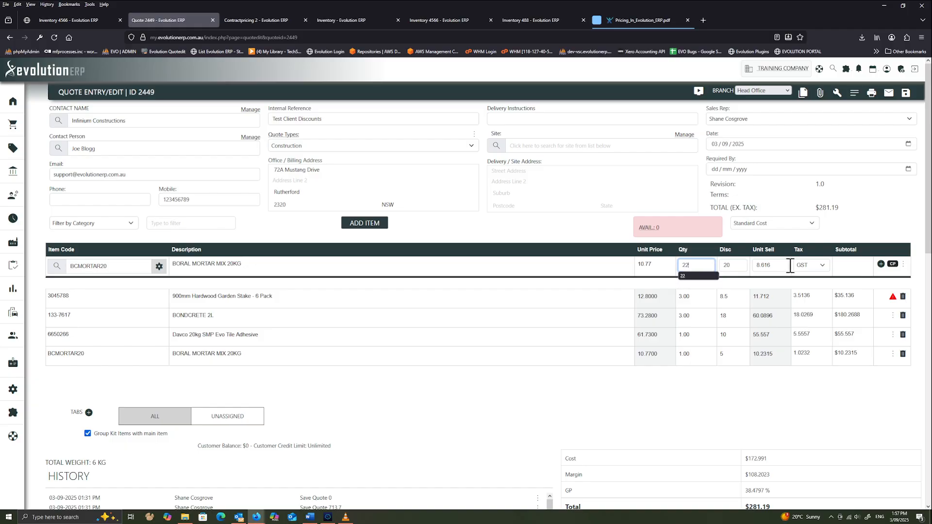
left_click(882, 264)
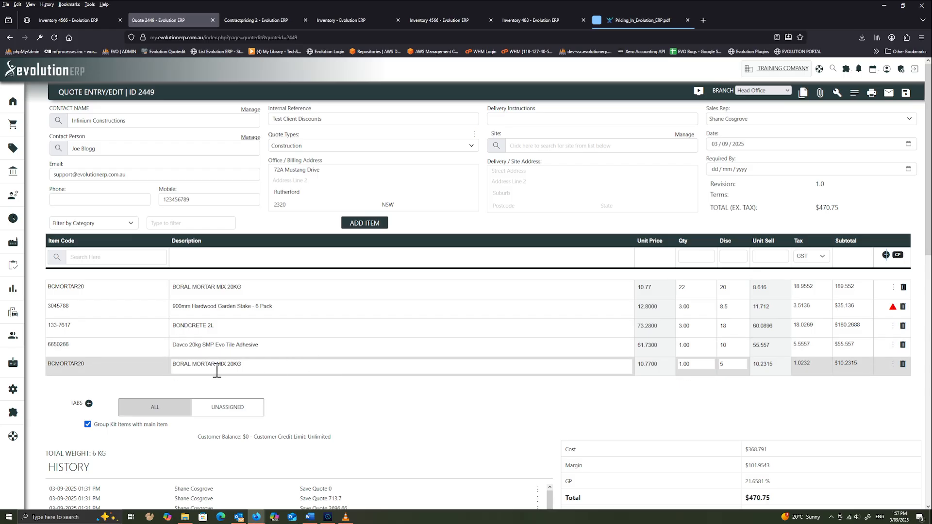
left_click(327, 20)
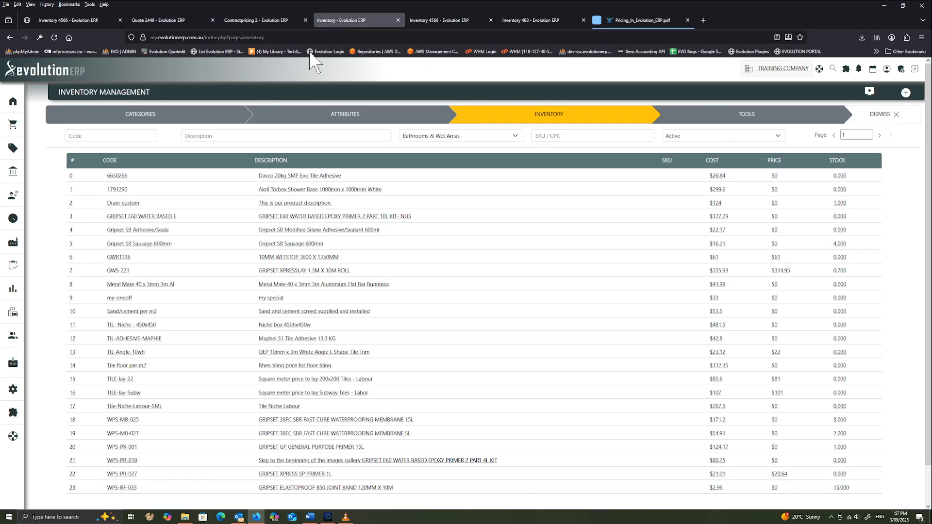
left_click(451, 22)
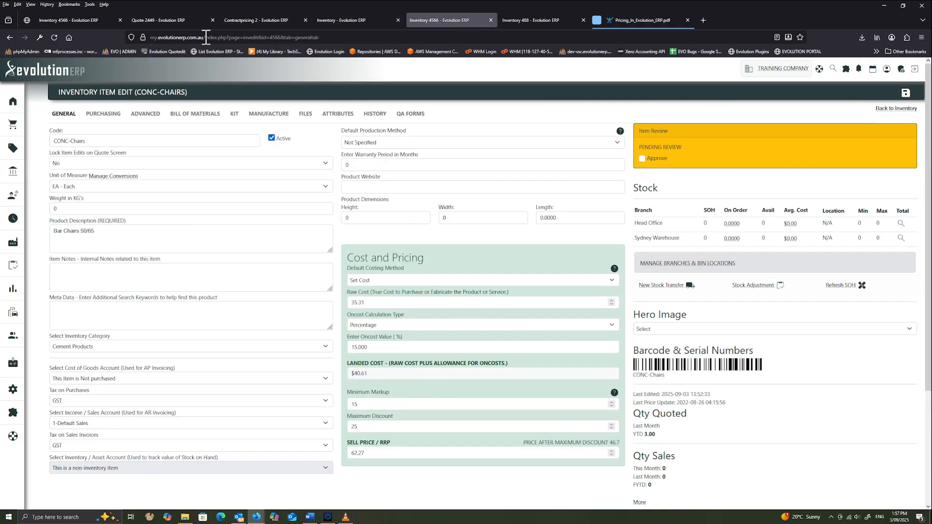
mouse_move(10, 335)
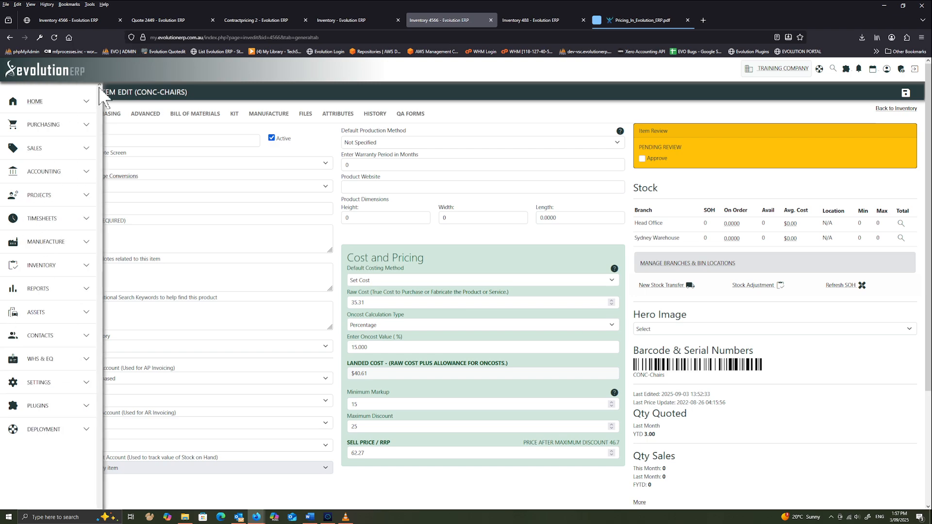
Open the Infinium Constructions contact record from the quote and compare its Cement Products category discount with the Infinium Teir 1 contract discounts.
left_click(190, 22)
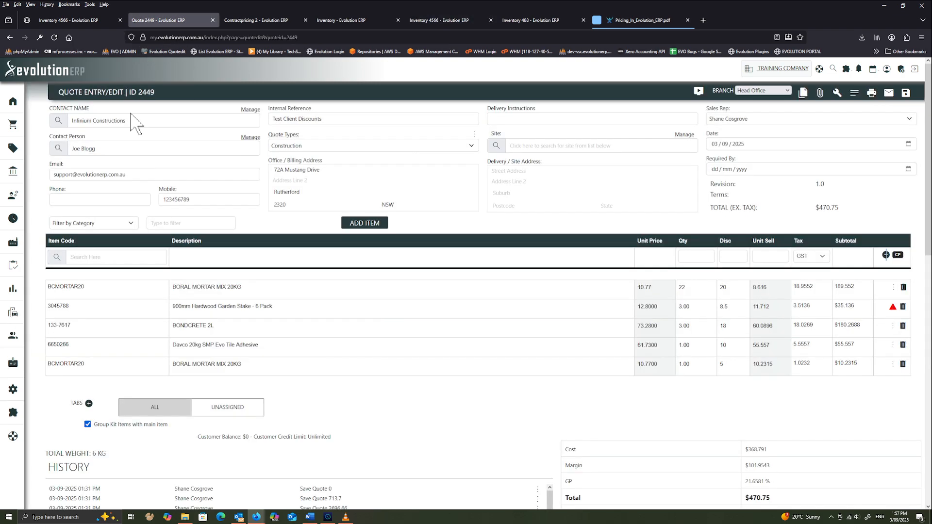
right_click(247, 112)
left_click(264, 112)
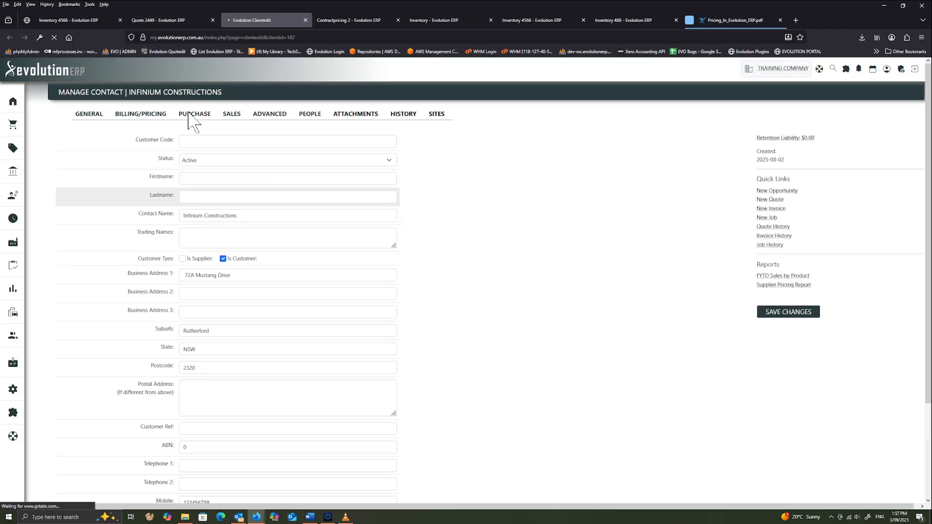
left_click(144, 114)
left_click(295, 293)
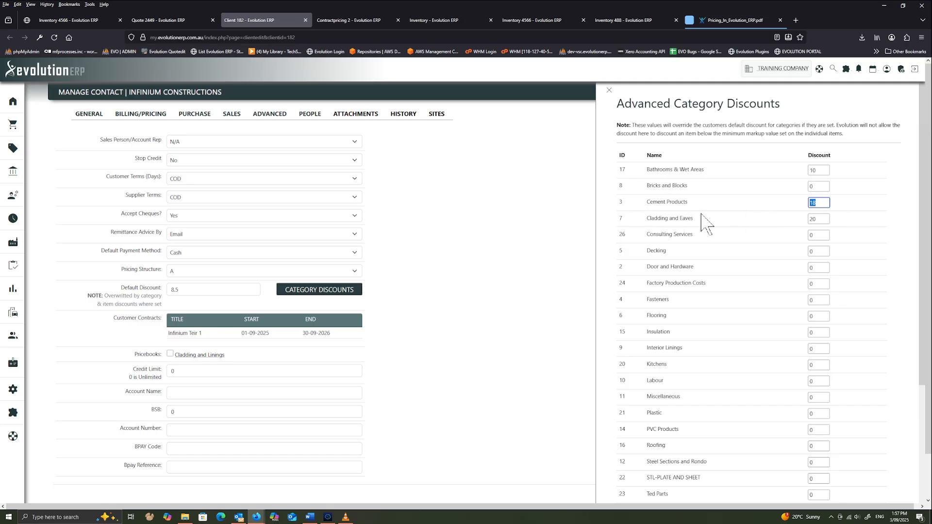
left_click(336, 20)
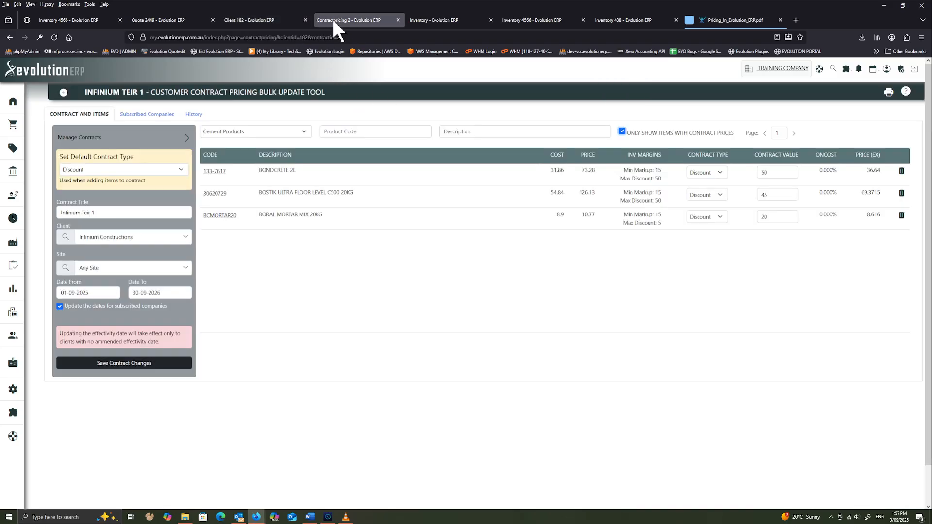